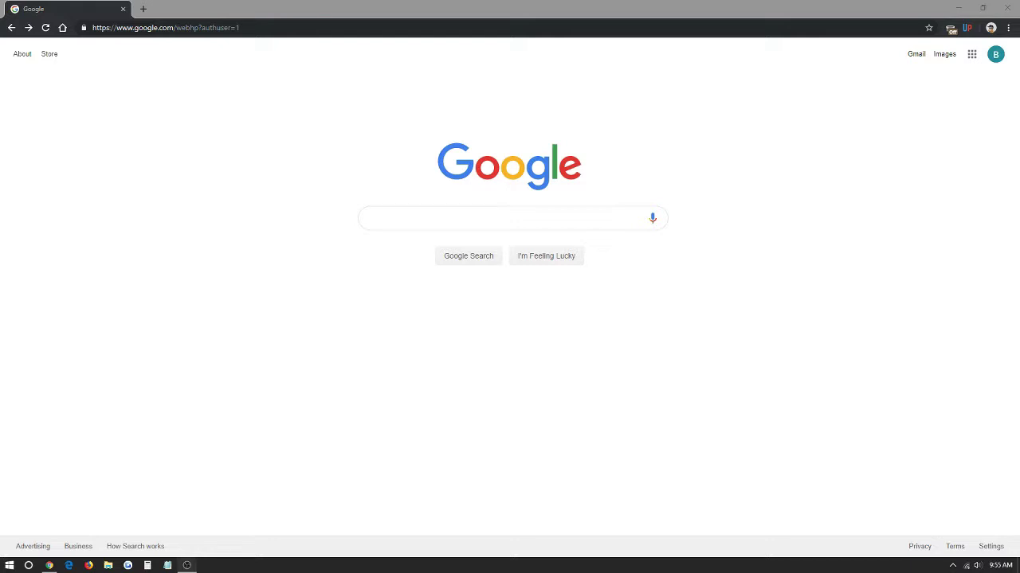
# Search Google for "mb recaster" and open the MB RECASTER FREE page on mbradio.it.
pyautogui.click(608, 216)
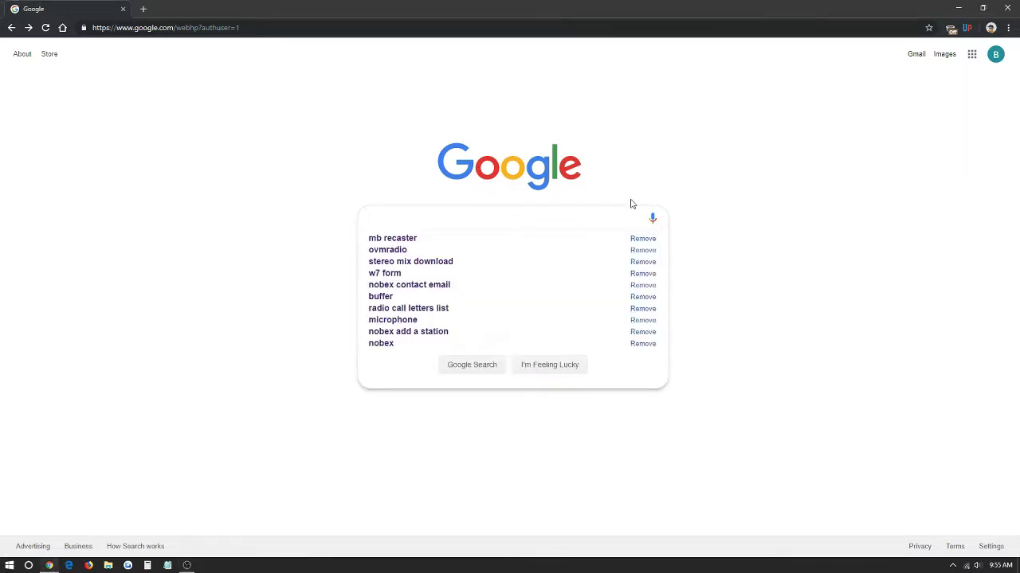
pyautogui.write('mb recaster')
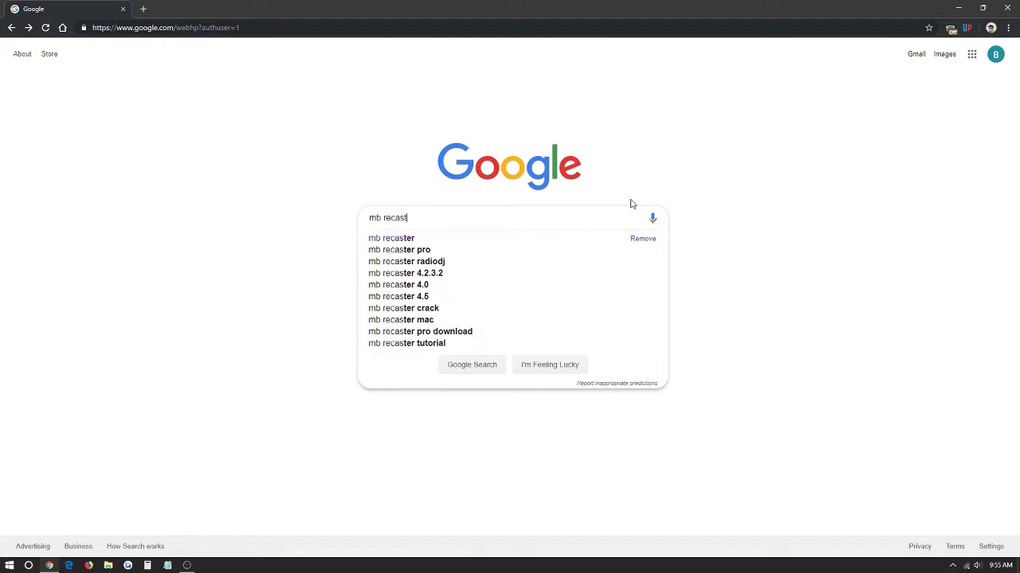
pyautogui.press('Return')
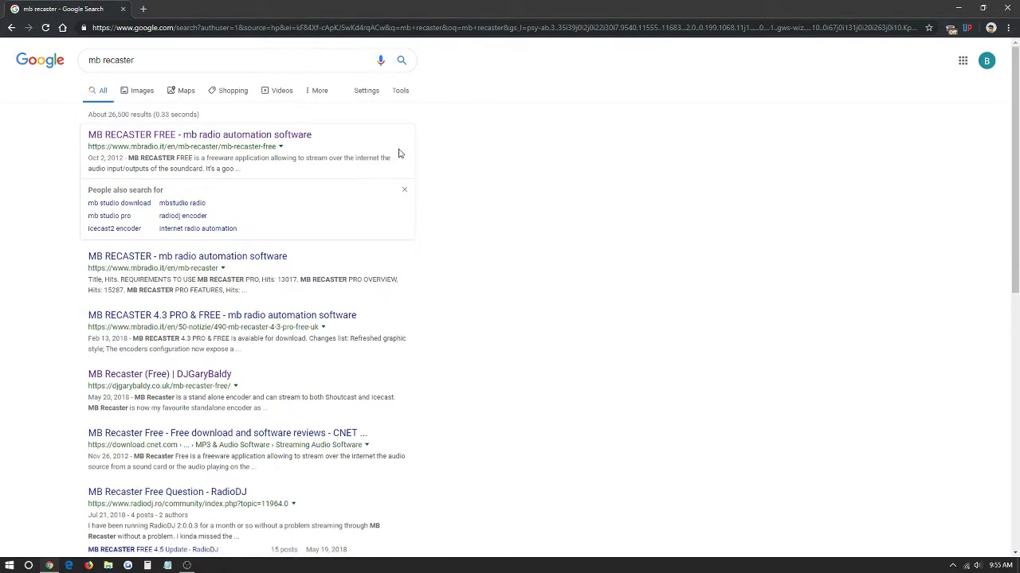
pyautogui.click(173, 136)
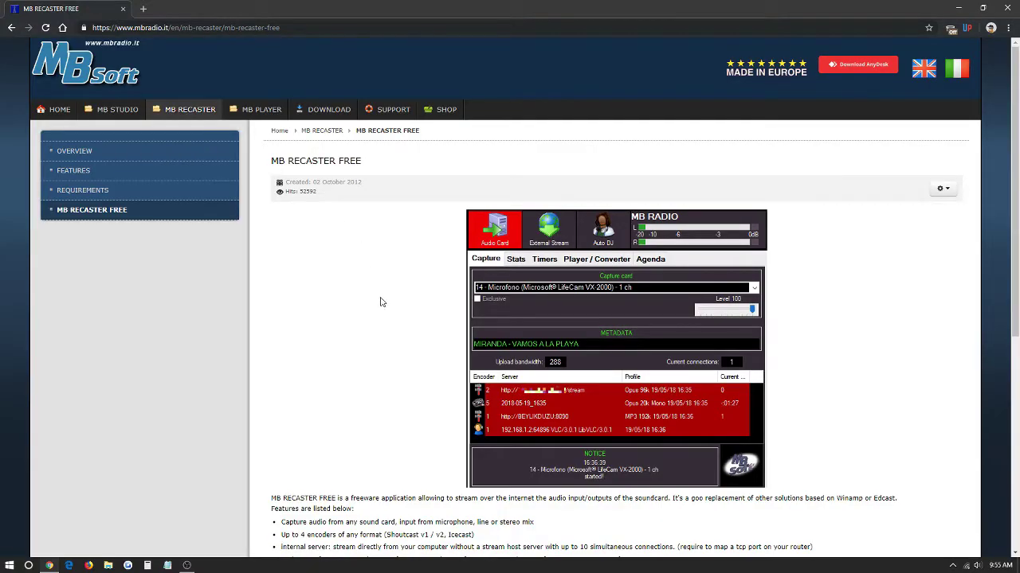
# Download the MB RECASTER FREE installer from the product page, directly from the MB Soft server.
pyautogui.scroll(-3, 635, 312)
pyautogui.scroll(-1, 635, 313)
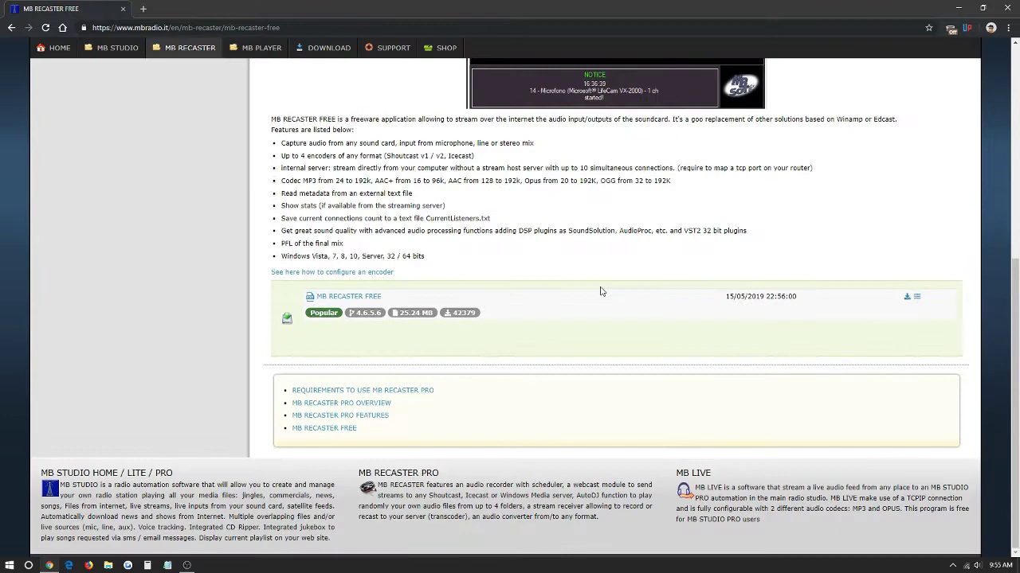
pyautogui.scroll(2, 600, 291)
pyautogui.scroll(-2, 412, 404)
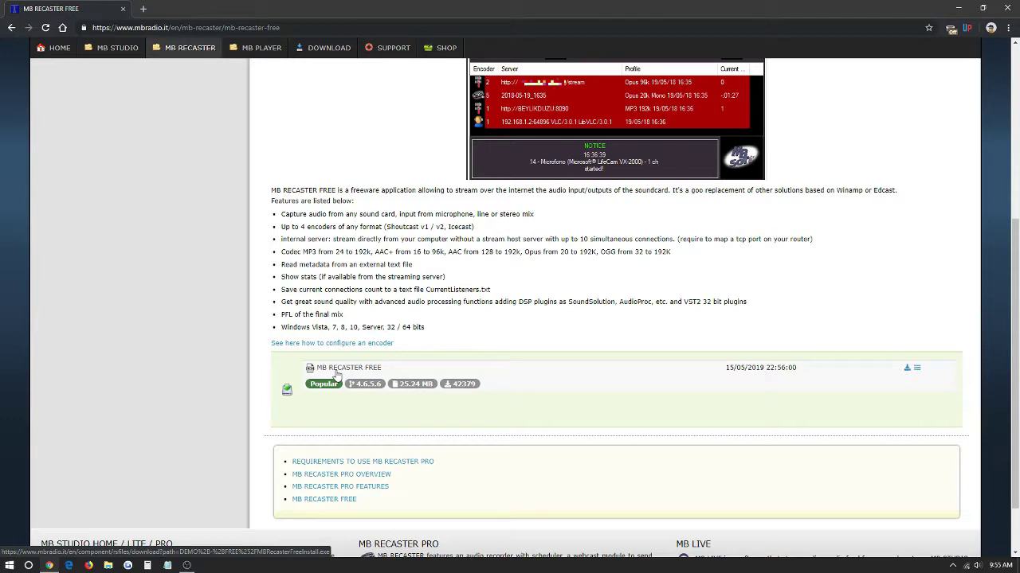
pyautogui.click(335, 371)
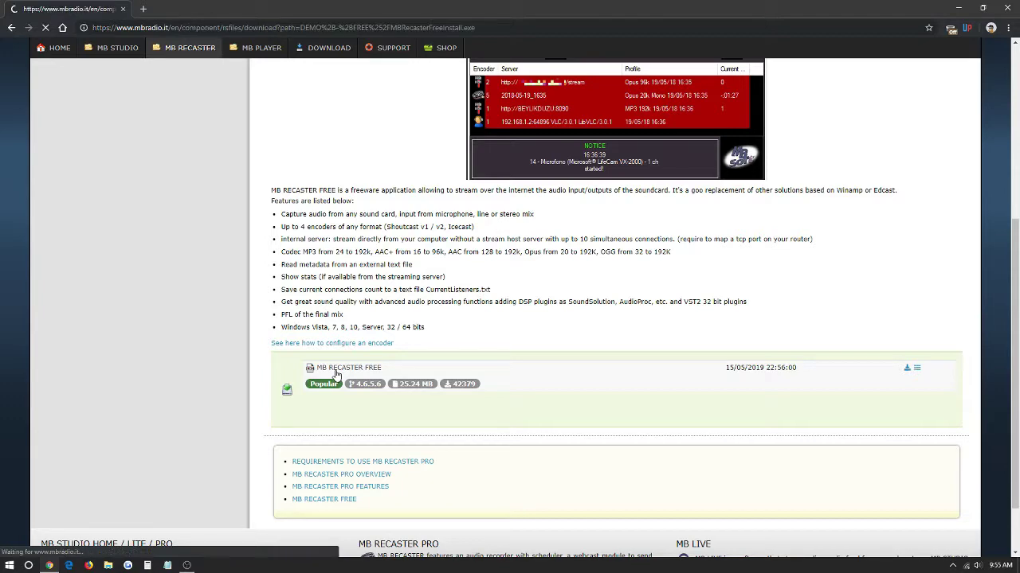
pyautogui.scroll(-3, 335, 375)
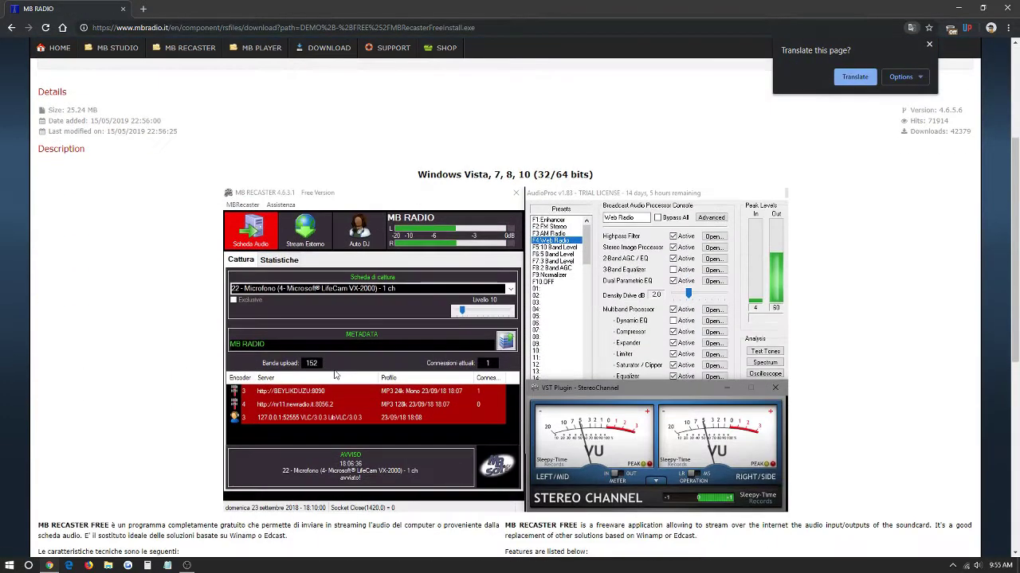
pyautogui.scroll(-1, 335, 371)
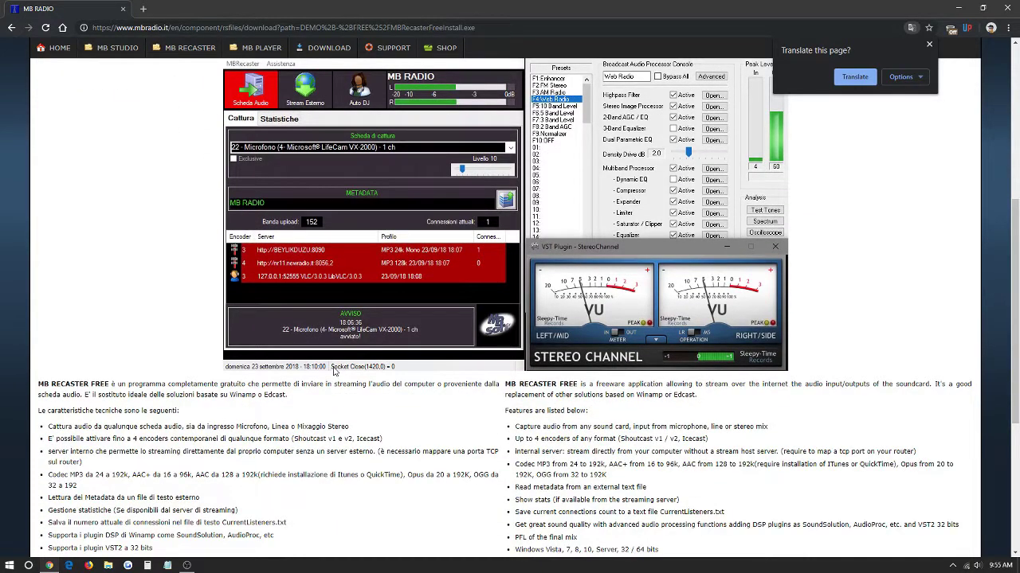
pyautogui.scroll(4, 336, 371)
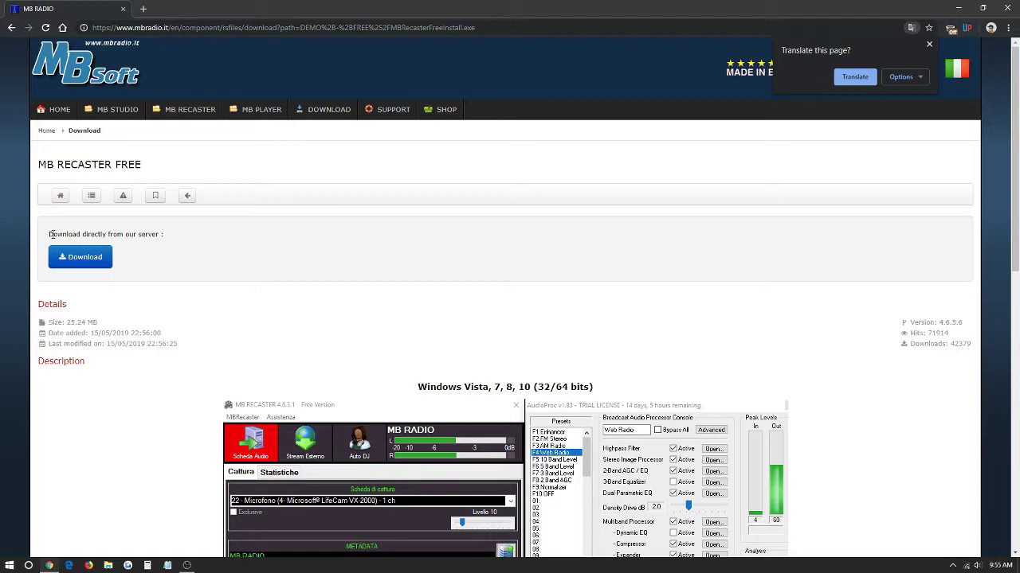
pyautogui.click(81, 263)
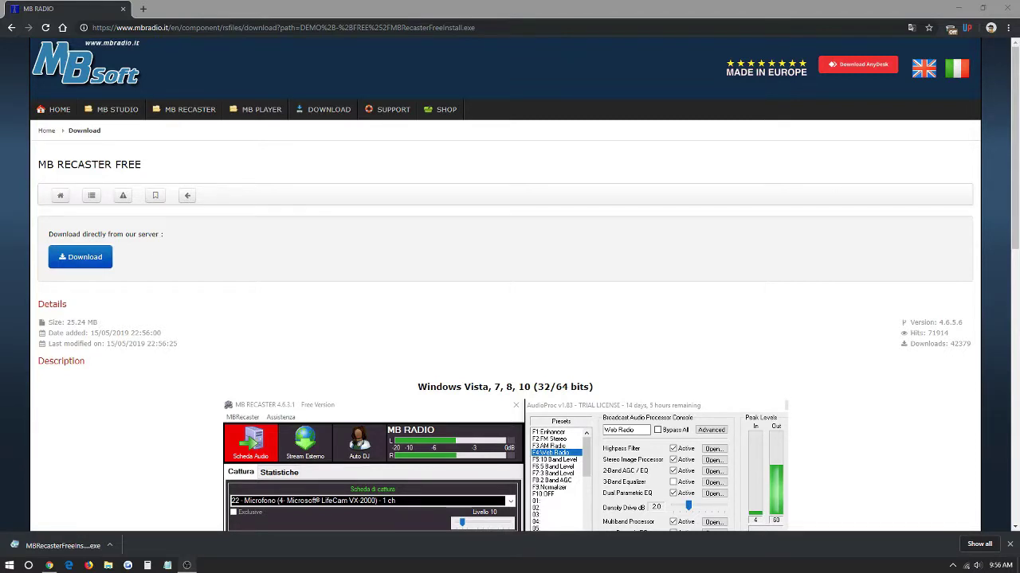
# Run the downloaded installer in English and accept C:\MBRecasterFree as the destination folder.
pyautogui.click(88, 542)
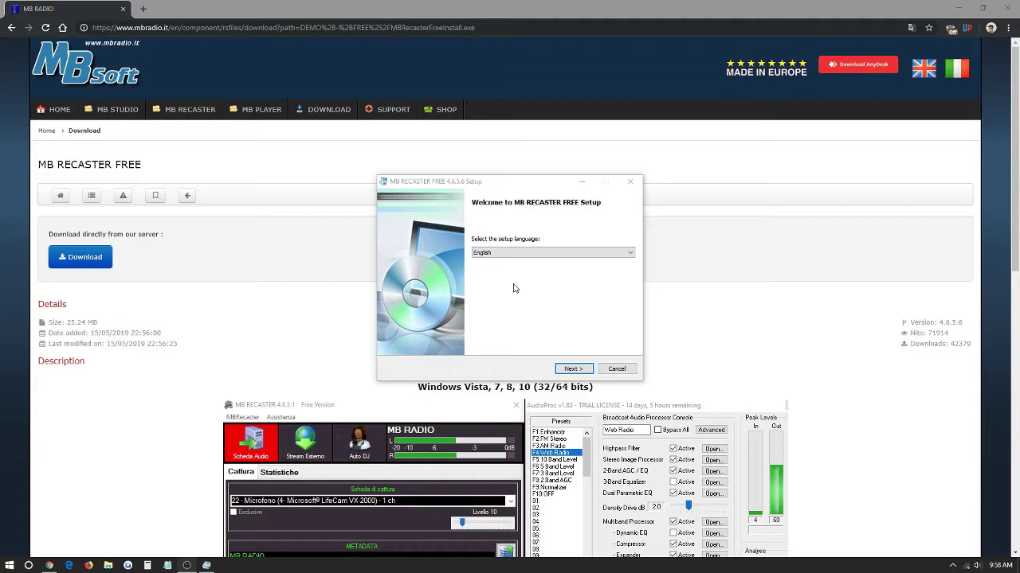
pyautogui.click(582, 371)
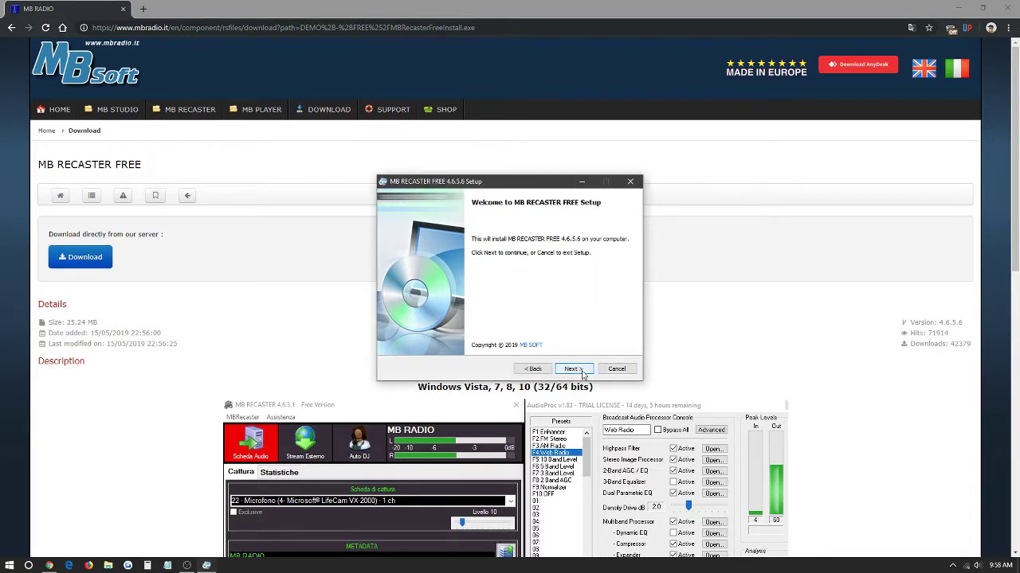
pyautogui.click(582, 371)
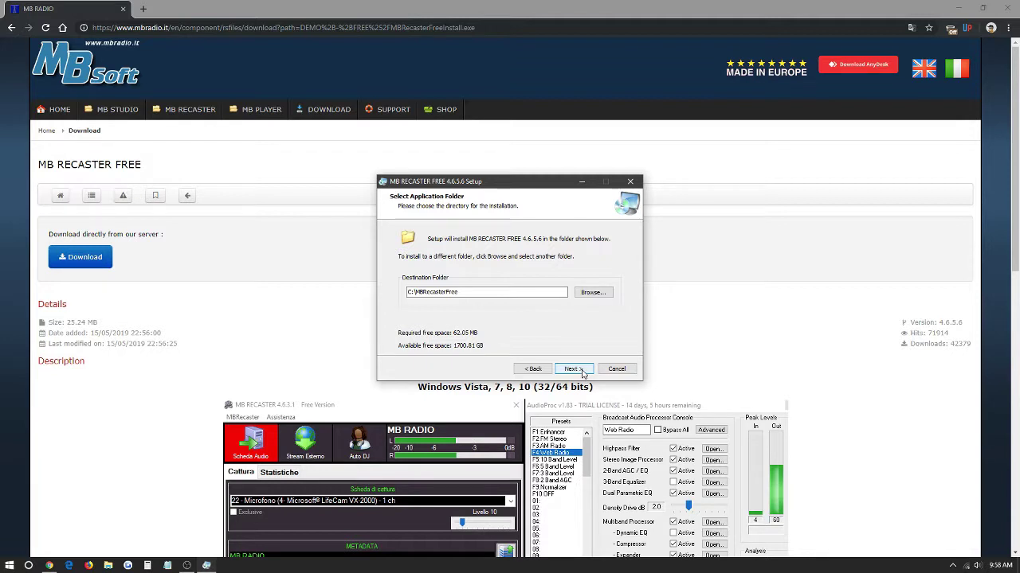
pyautogui.click(580, 370)
pyautogui.click(579, 370)
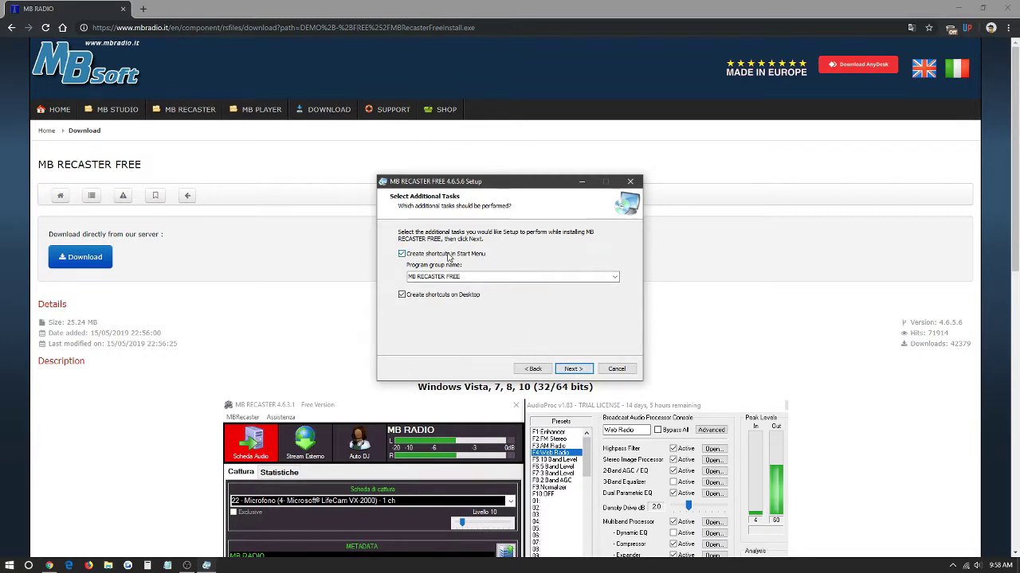
# Install MB RECASTER FREE with Start Menu and Desktop shortcuts, keeping the default program group name, and launch it on finishing.
pyautogui.click(481, 276)
pyautogui.doubleClick(481, 276)
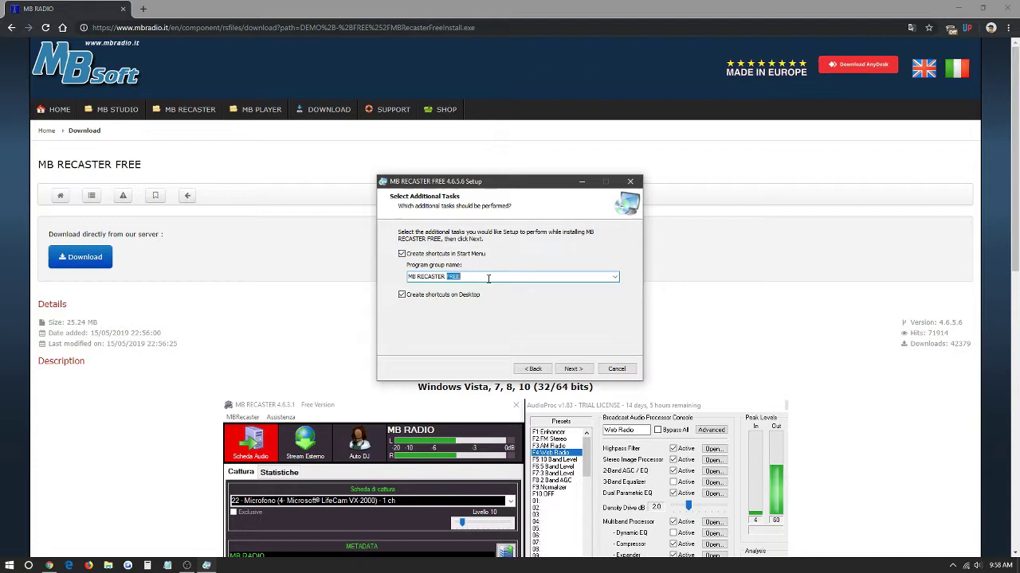
pyautogui.click(584, 372)
pyautogui.click(582, 372)
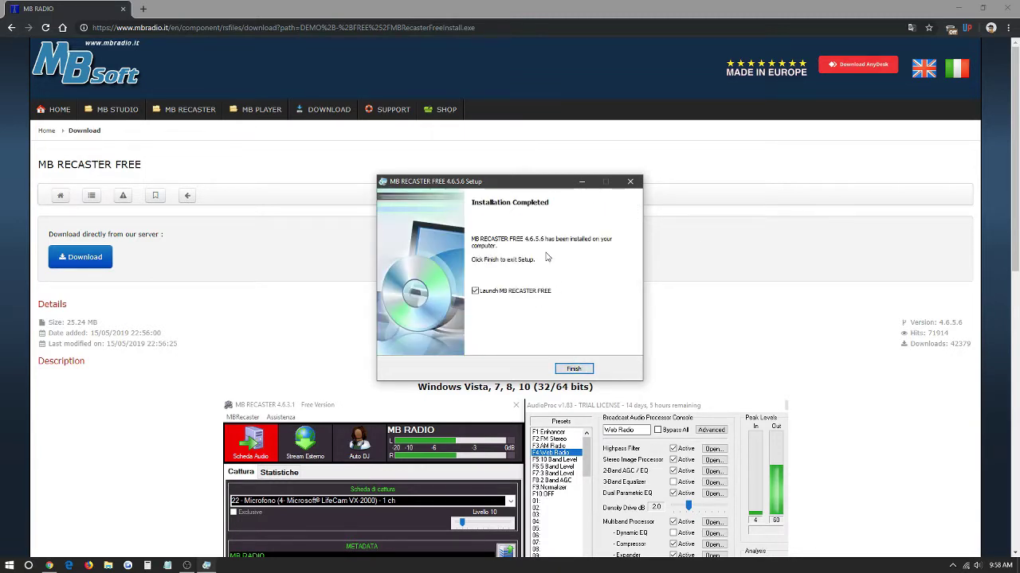
pyautogui.click(573, 369)
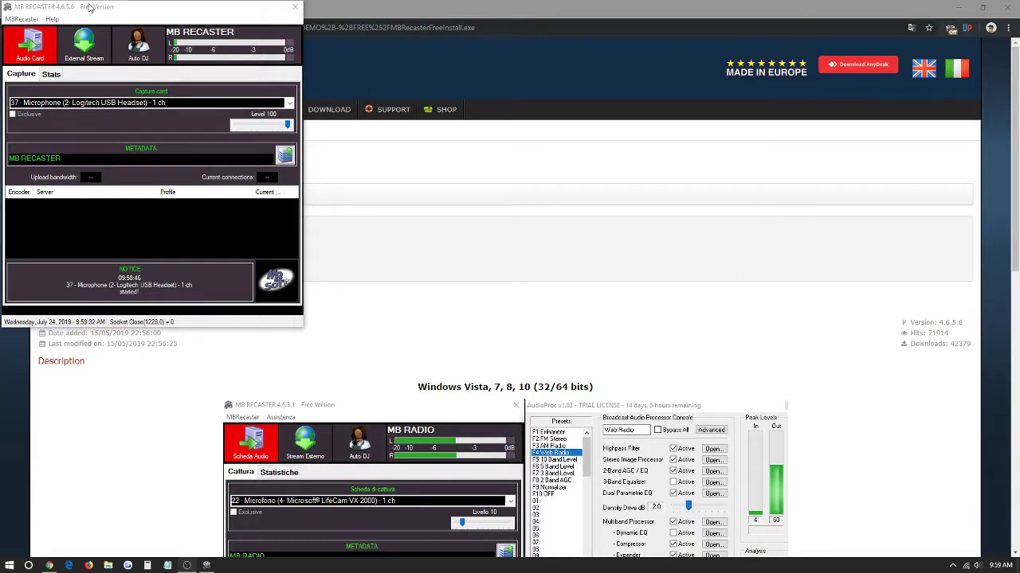
# Open the Encoder 1 settings in MB RECASTER's setup and choose Shoutcast as the server type.
pyautogui.moveTo(88, 7); pyautogui.dragTo(318, 76)
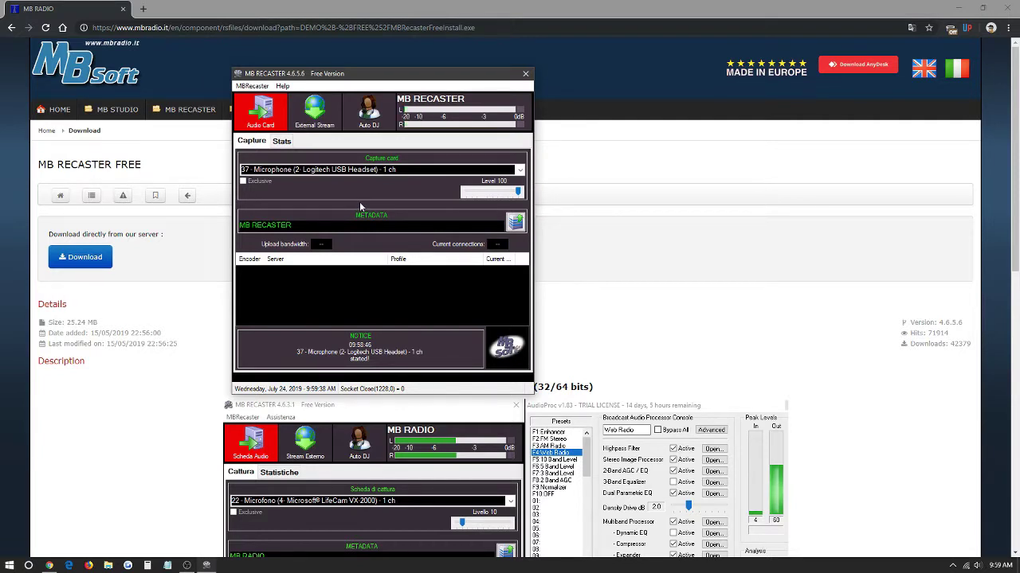
pyautogui.click(250, 86)
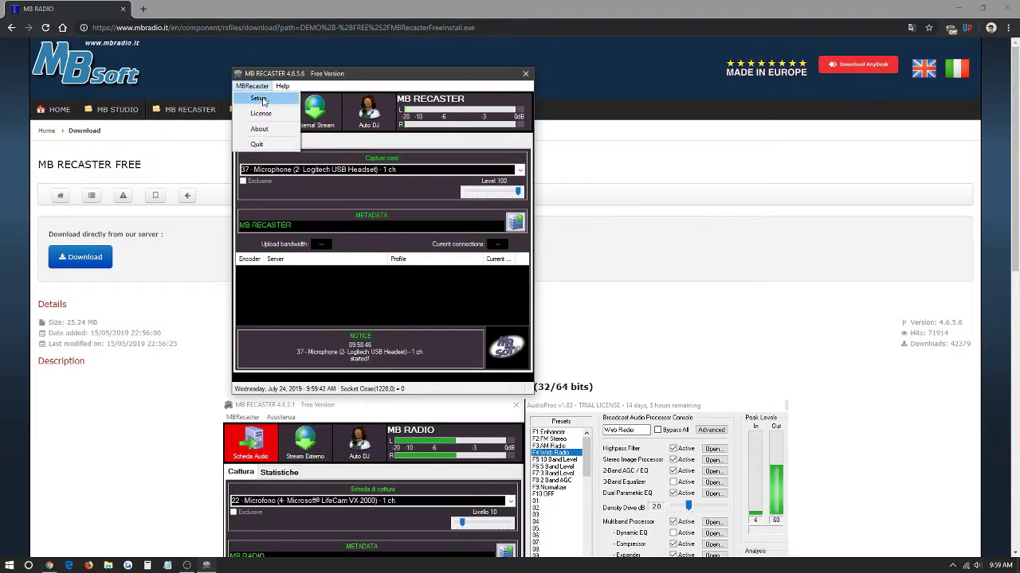
pyautogui.click(260, 100)
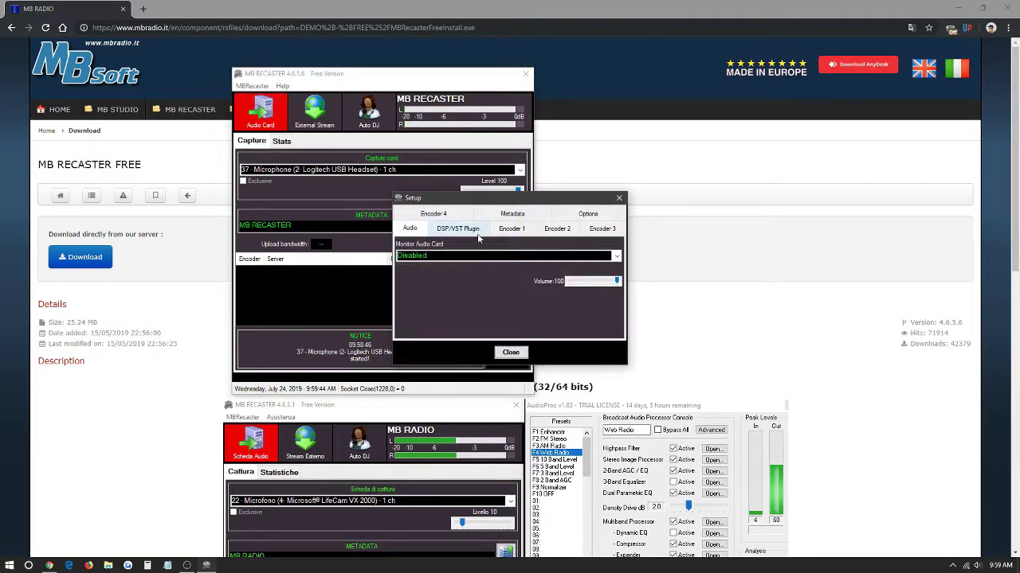
pyautogui.click(502, 230)
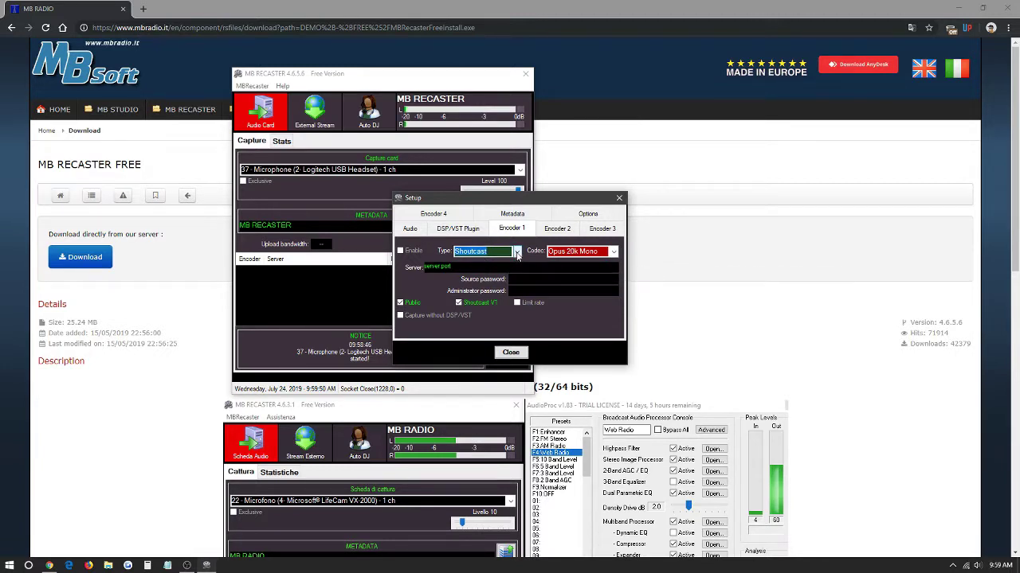
pyautogui.click(517, 251)
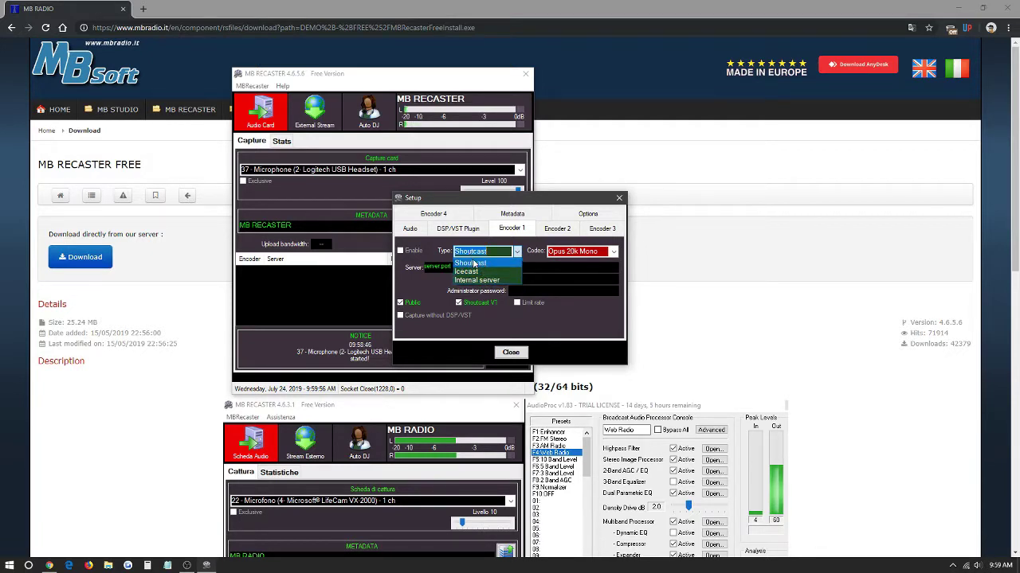
pyautogui.click(474, 262)
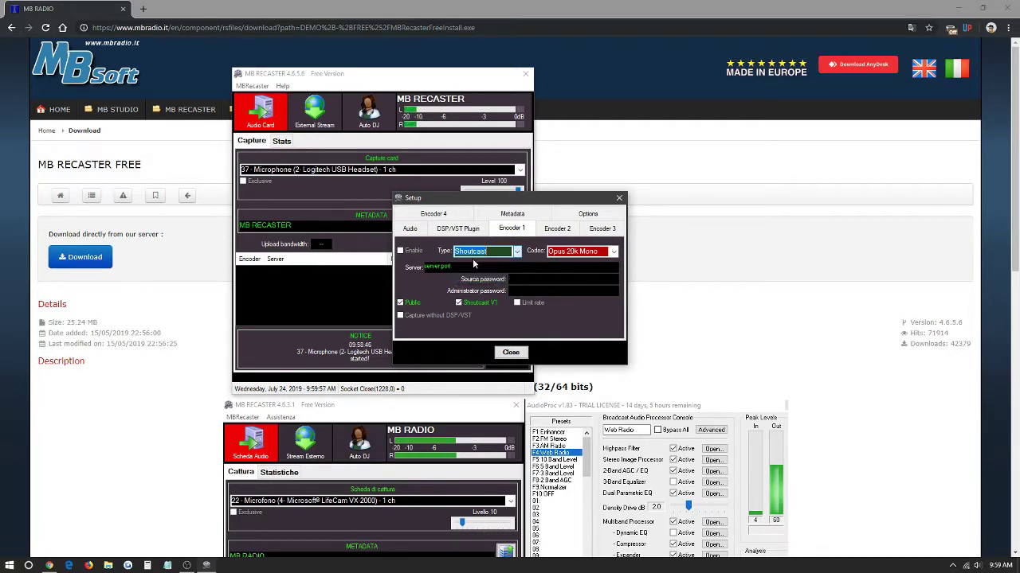
# Set Encoder 1's codec to MP3 128k and turn off the Shoutcast V1 option.
pyautogui.click(616, 253)
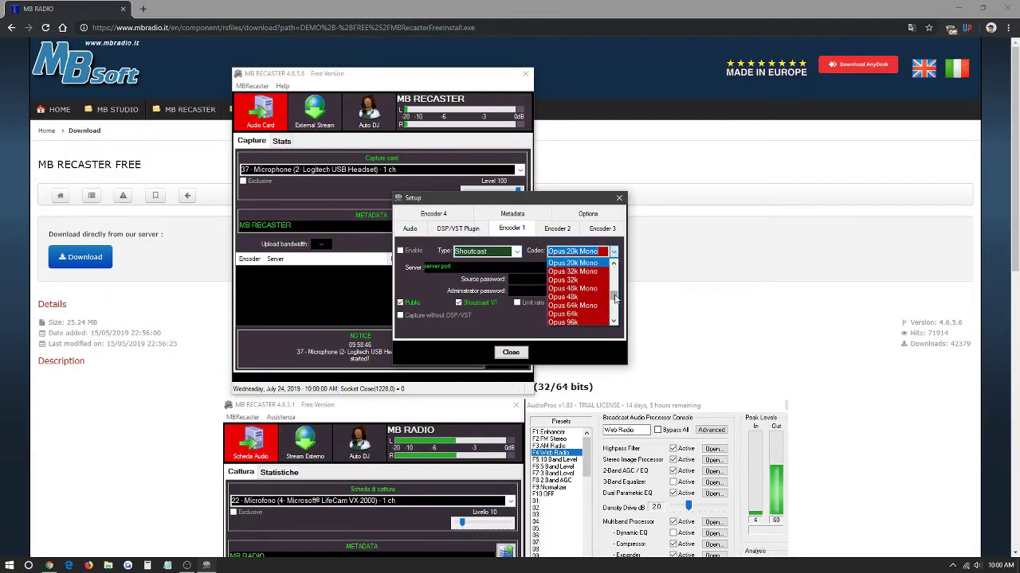
pyautogui.moveTo(614, 299)
pyautogui.mouseDown()
pyautogui.moveTo(614, 317)
pyautogui.moveTo(620, 284)
pyautogui.mouseUp()
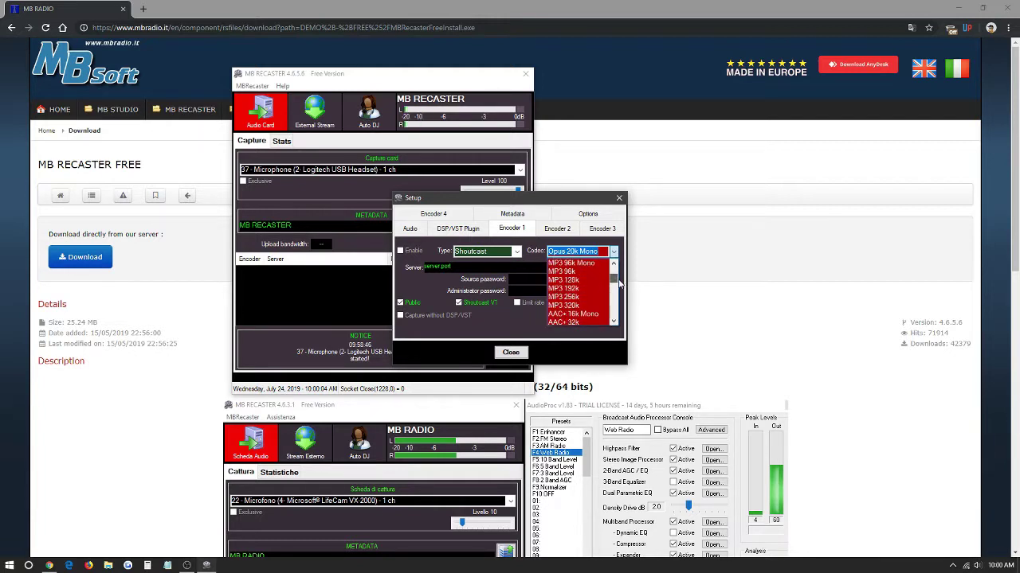
pyautogui.click(564, 263)
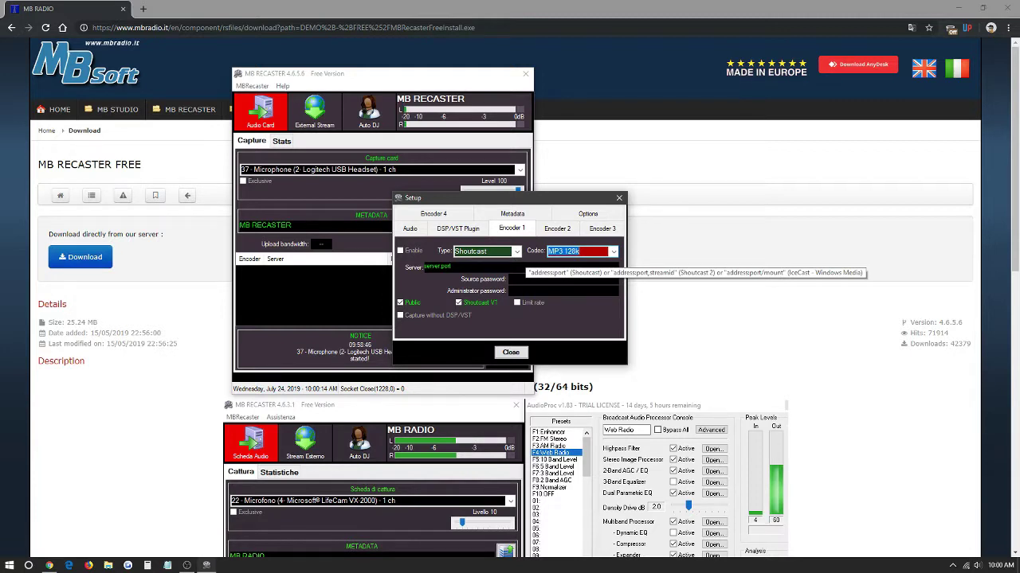
pyautogui.press('Tab')
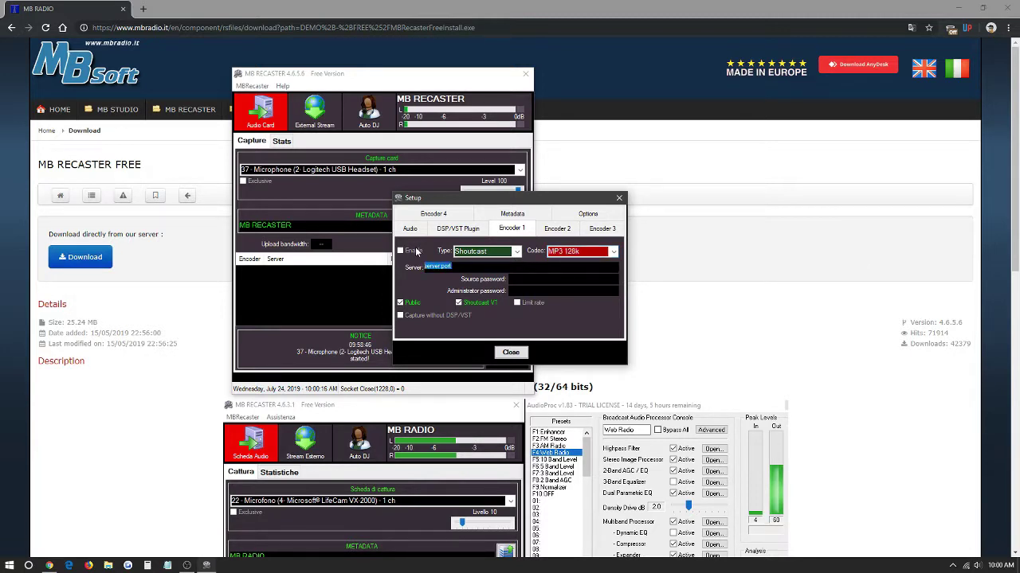
pyautogui.hotkey('shift', 'Tab')
pyautogui.click(458, 302)
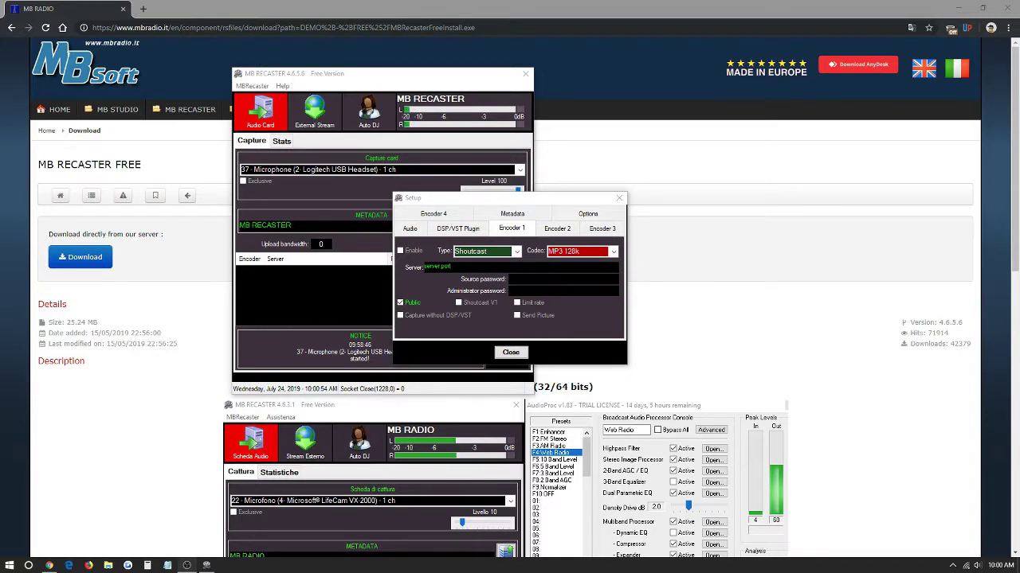
# Set the stream metadata title to "Radio Test" and the description to "Live".
pyautogui.click(519, 218)
pyautogui.moveTo(487, 243); pyautogui.dragTo(433, 228)
pyautogui.write('Ra')
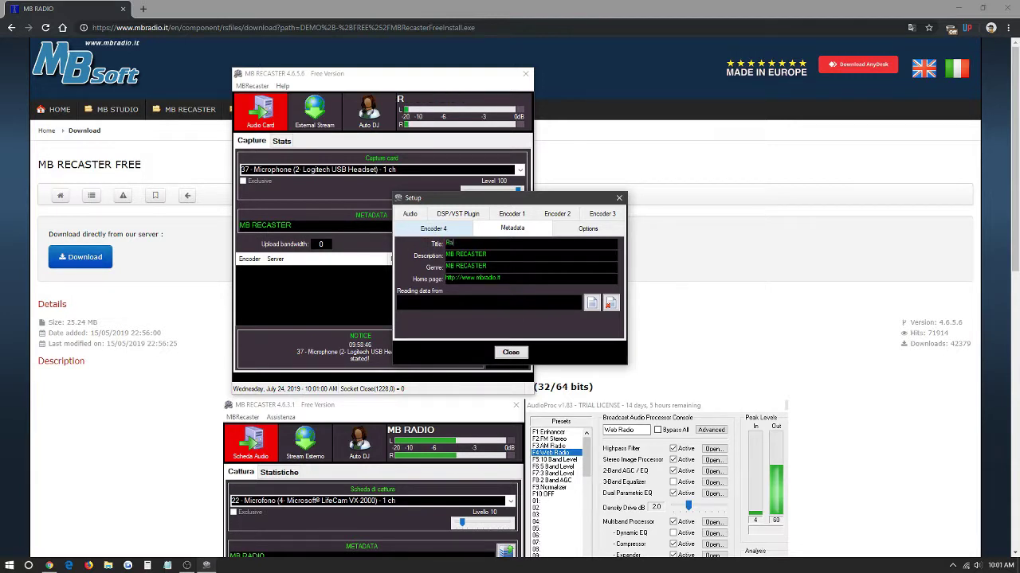
pyautogui.write('dio Test')
pyautogui.moveTo(488, 254); pyautogui.dragTo(430, 254)
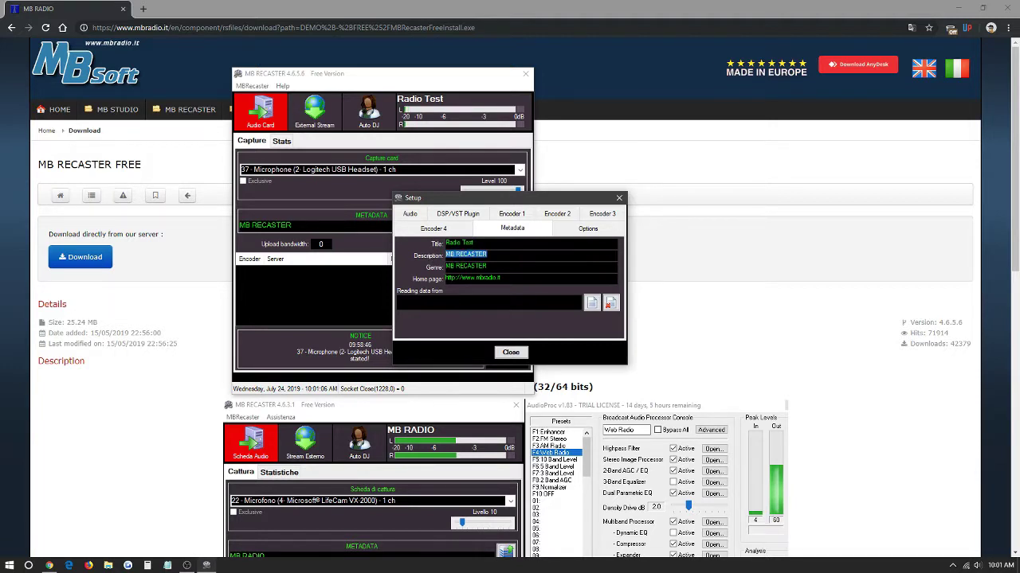
pyautogui.write('Live')
pyautogui.moveTo(487, 265); pyautogui.dragTo(444, 265)
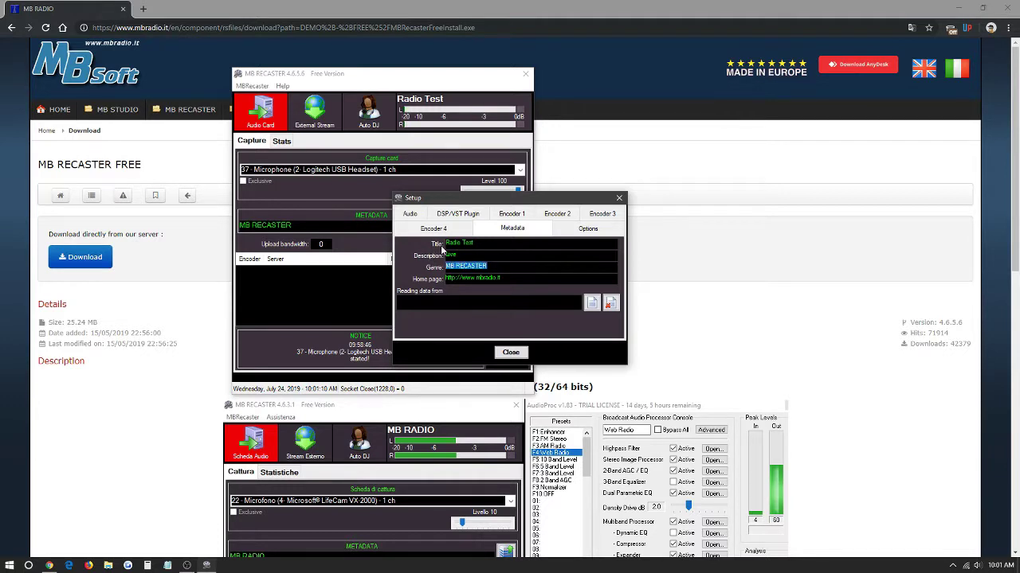
pyautogui.write('F')
pyautogui.moveTo(501, 278); pyautogui.dragTo(443, 278)
pyautogui.write('www.305s')
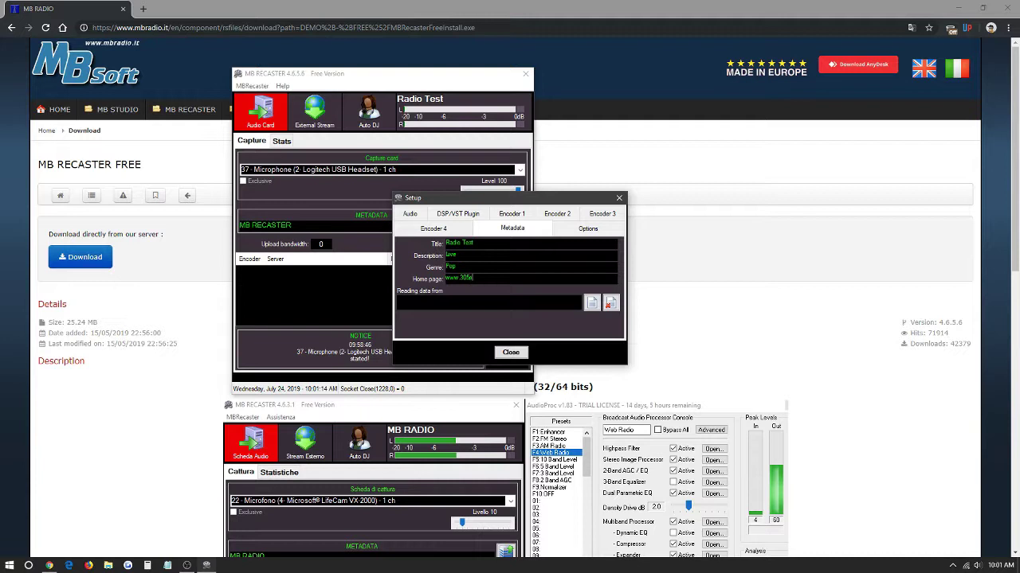
pyautogui.write('tream.com')
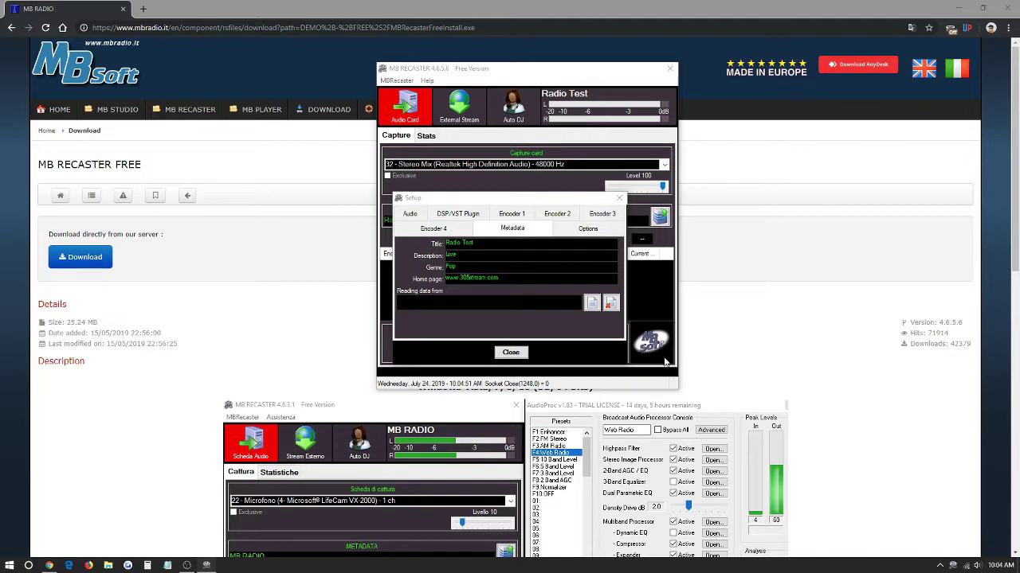
pyautogui.click(510, 353)
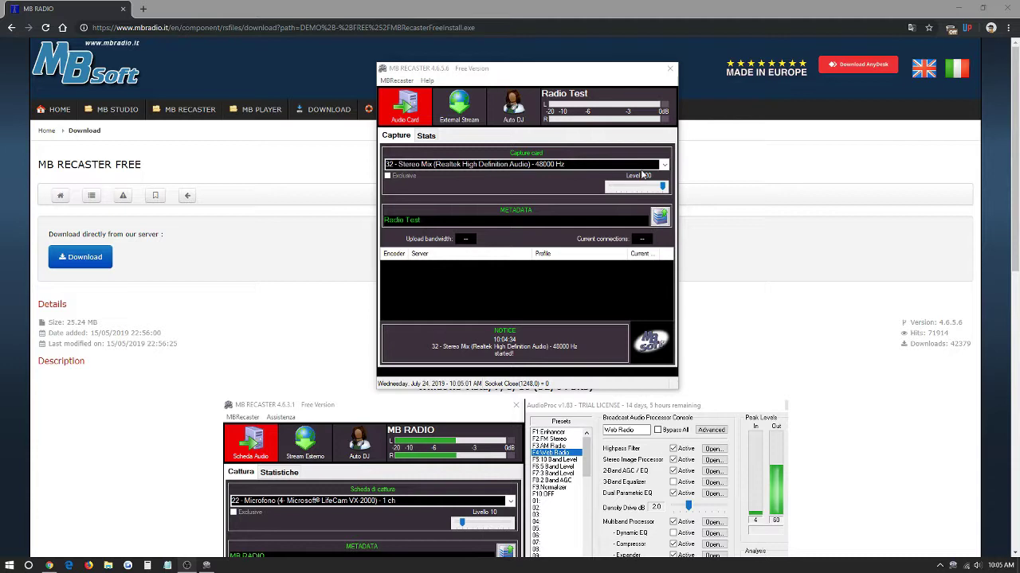
# Select "37 - Microphone (2- Logitech USB Headset) - 1 ch" as the capture card.
pyautogui.click(666, 165)
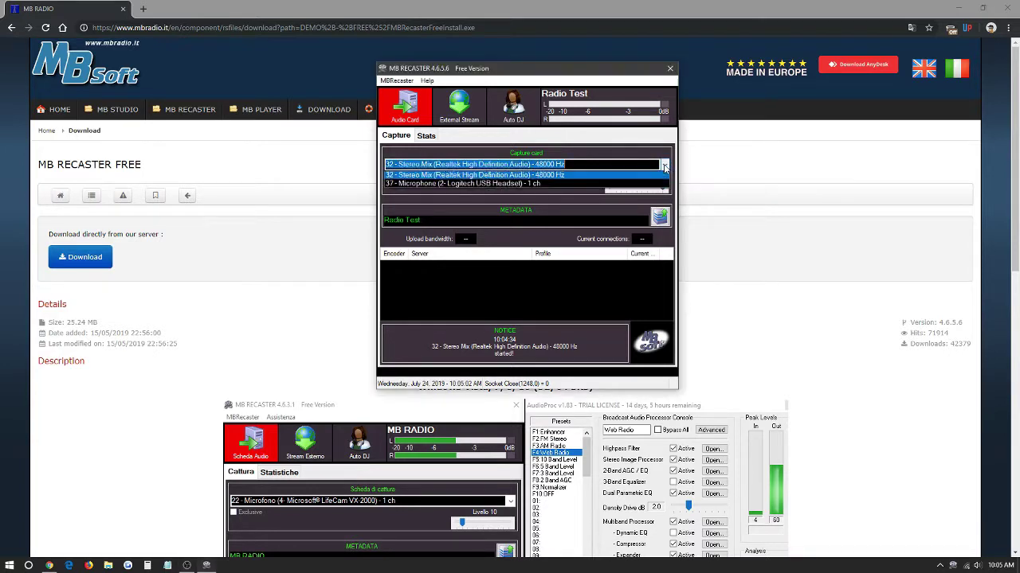
pyautogui.click(540, 185)
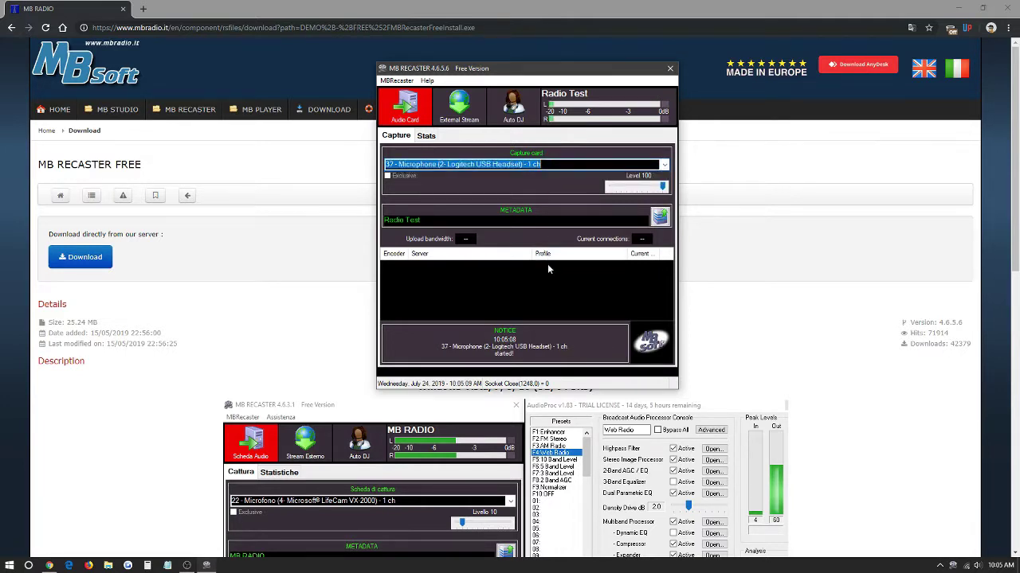